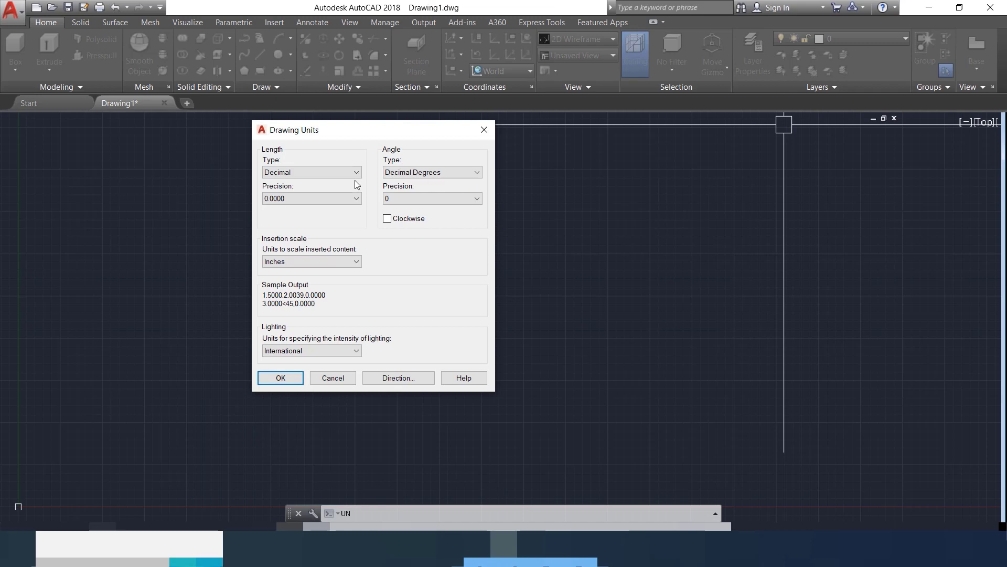
- Review the available length types and angle types in the Drawing Units settings without changing either
left_click(336, 172)
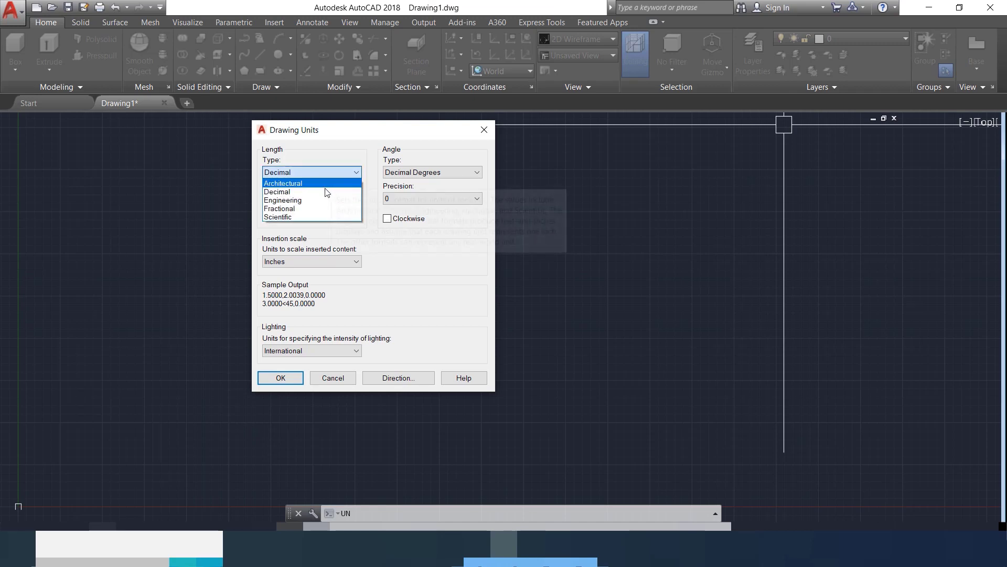
left_click(375, 135)
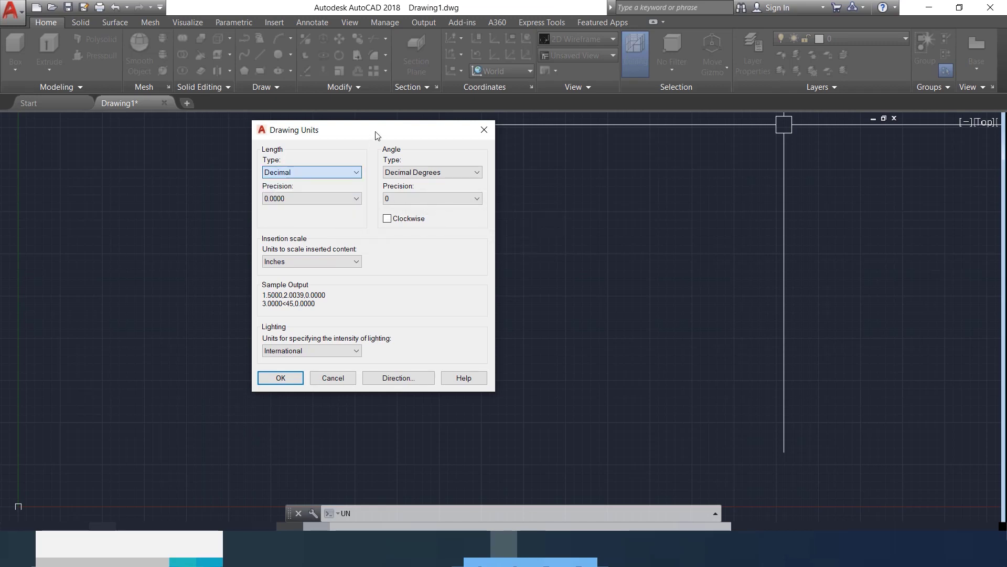
left_click(397, 173)
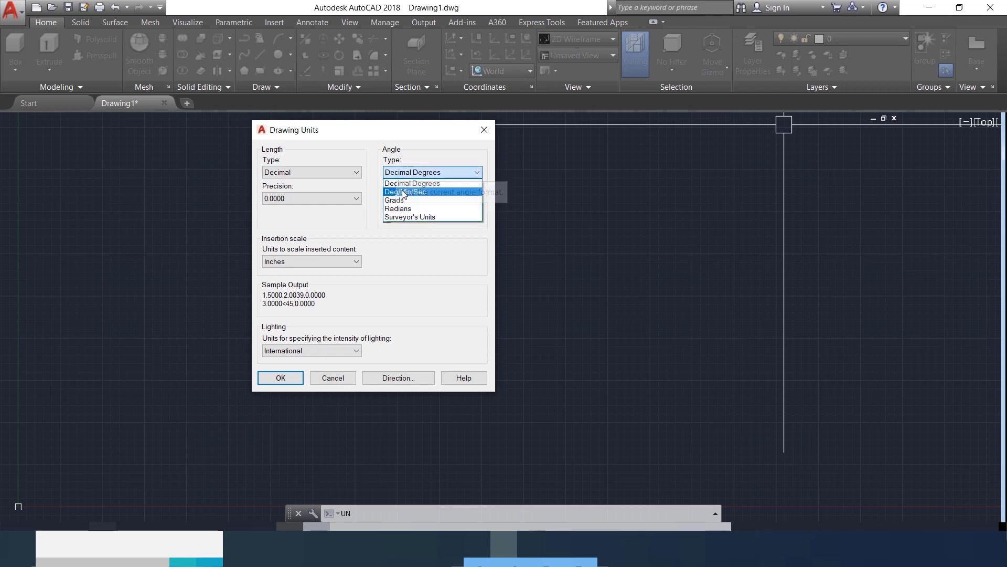
left_click(368, 146)
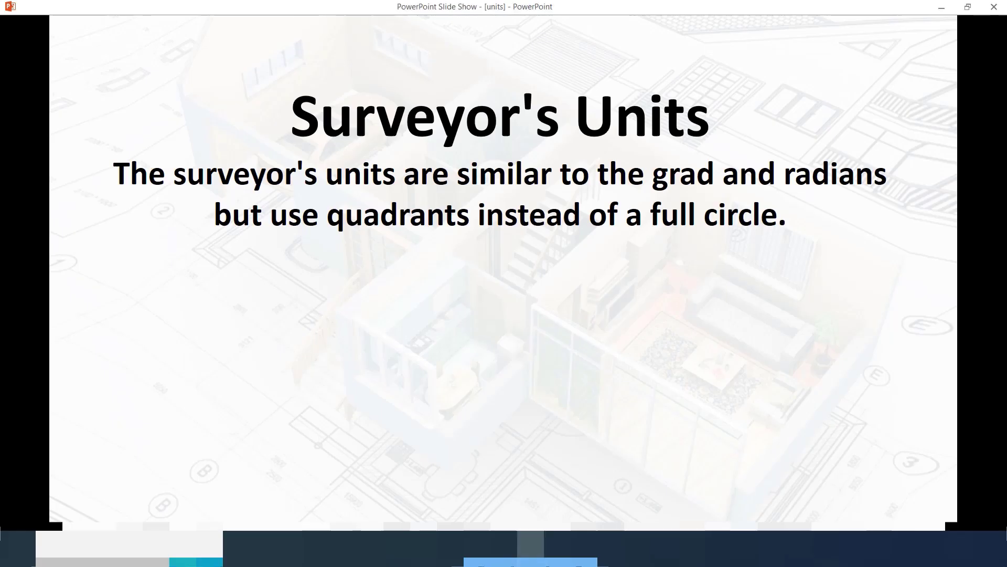
- Advance the PowerPoint slide show to the Precision slide, switch back to AutoCAD and review the length precision options
key("Right")
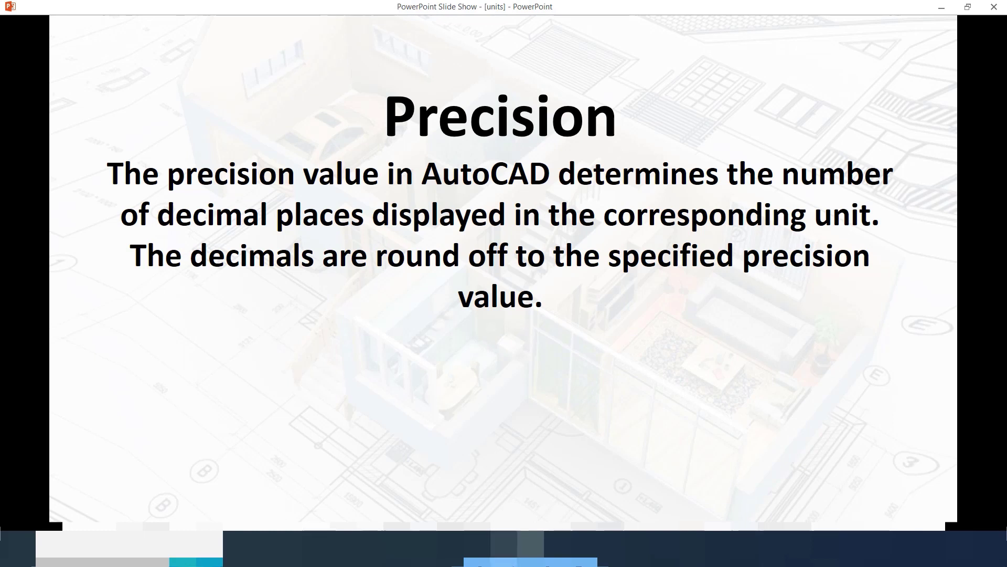
left_click(503, 546)
left_click(310, 199)
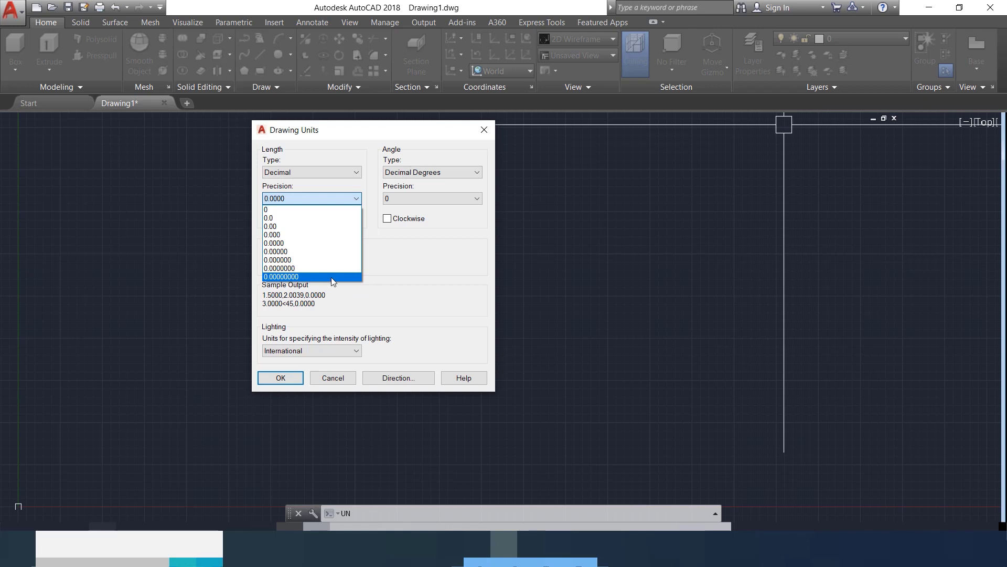
left_click(382, 258)
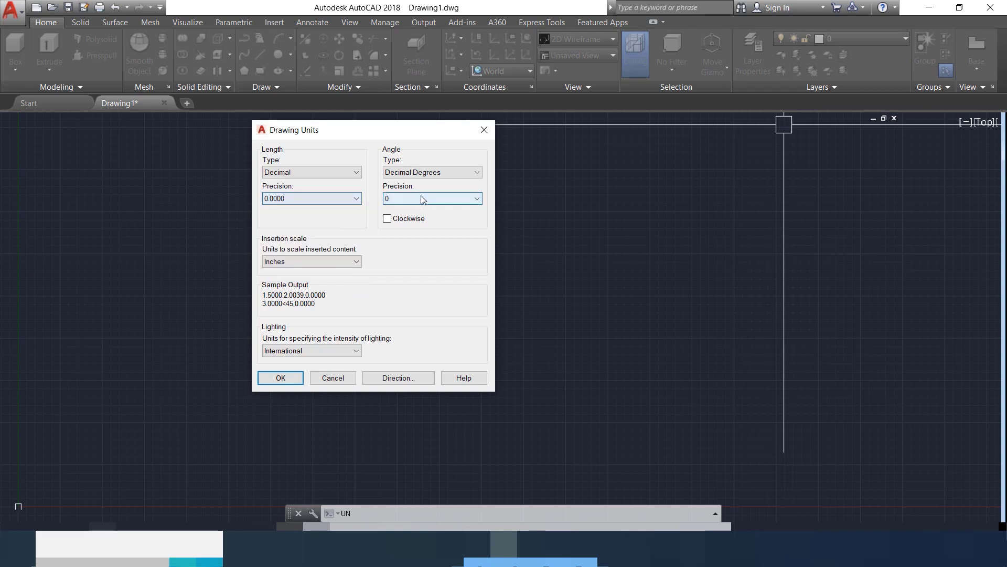
- Try an angle precision of 0.000000 and set it back to 0
left_click(399, 202)
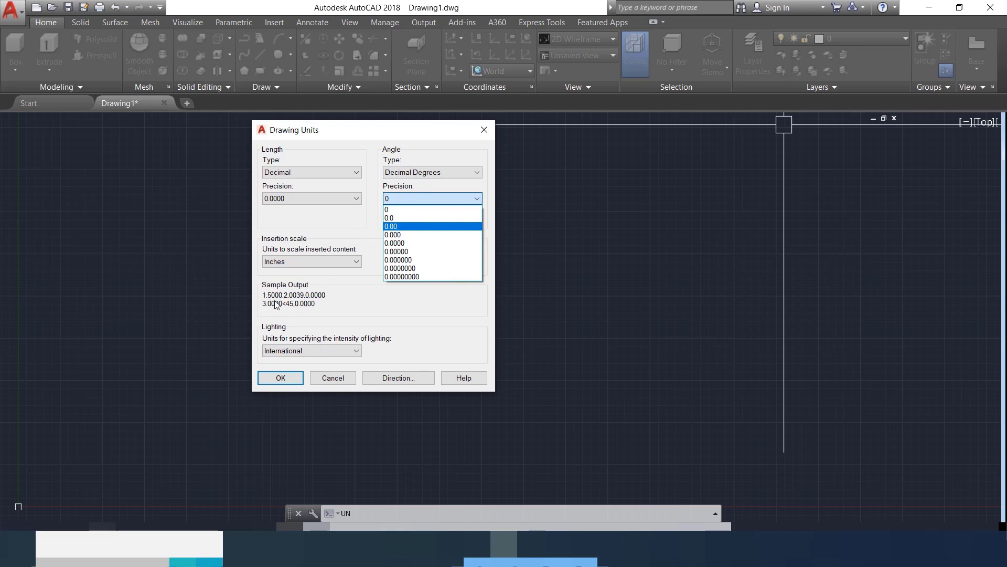
left_click(402, 260)
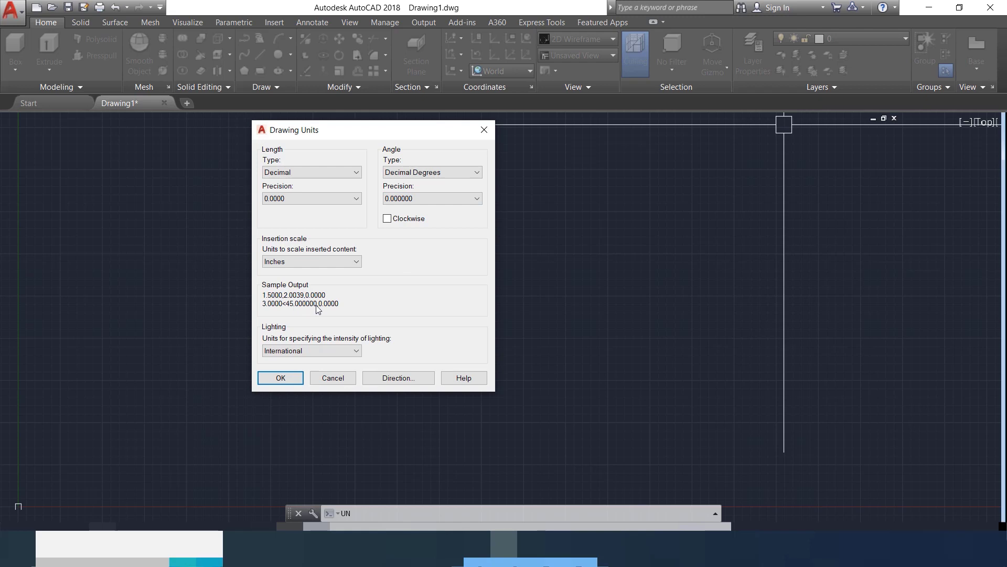
left_click(418, 202)
left_click(419, 208)
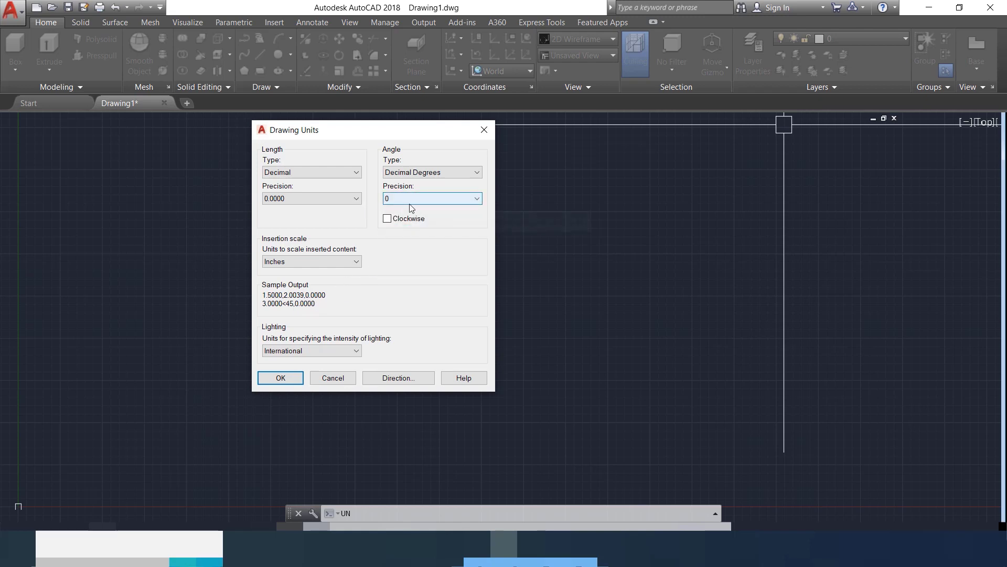
- Toggle clockwise angle measurement on and off, leaving it switched on
left_click(389, 222)
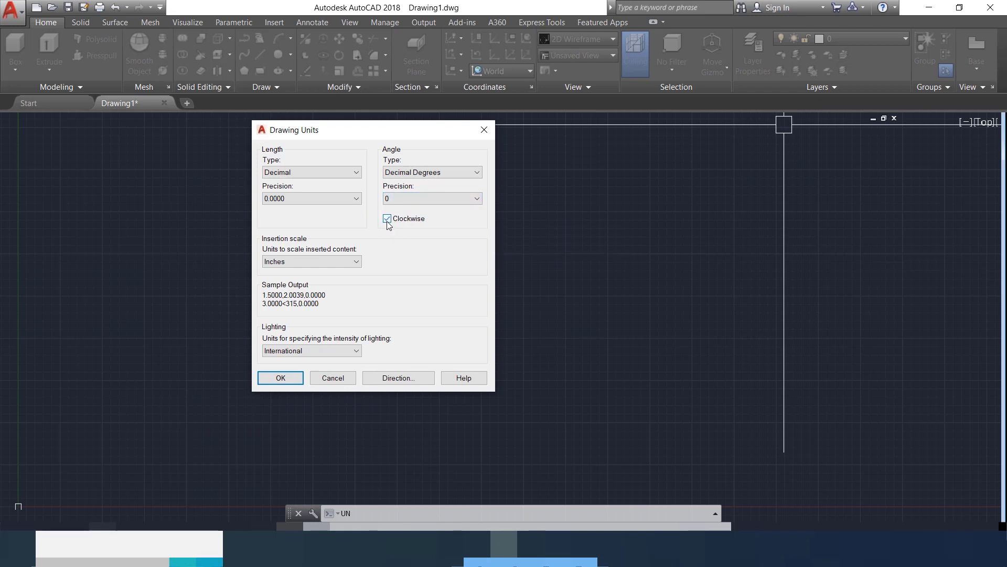
left_click(389, 223)
left_click(388, 218)
left_click(389, 221)
left_click(390, 221)
- Advance the PowerPoint slide show past the Precision slide, and review AutoCAD's insertion scale units with Inches kept
left_click(530, 543)
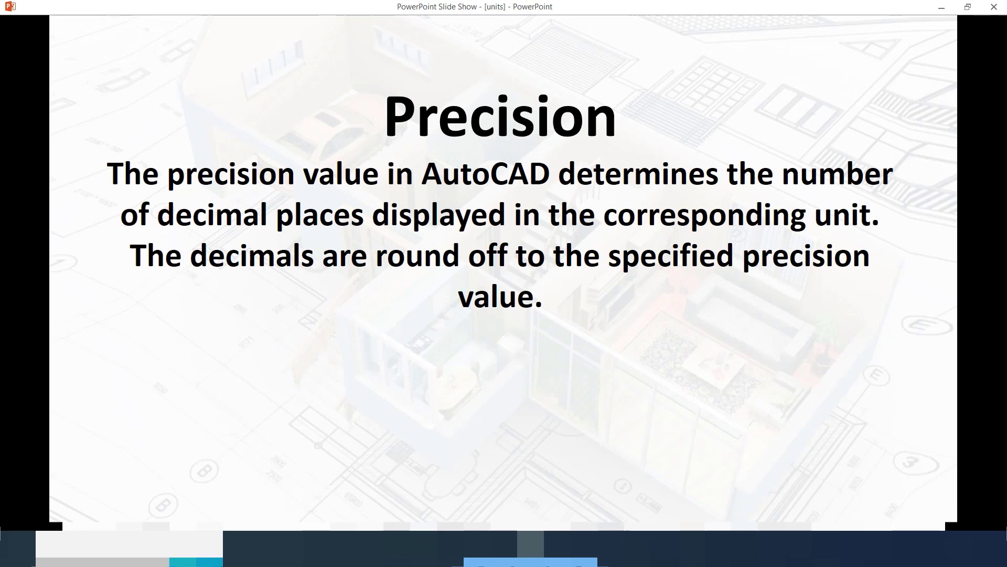
key("Right")
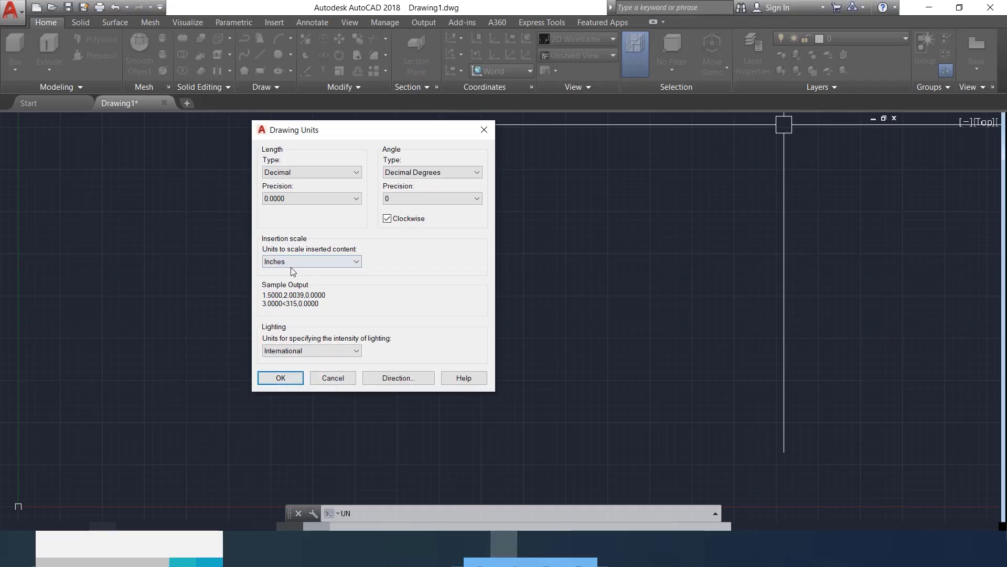
mouse_move(289, 265)
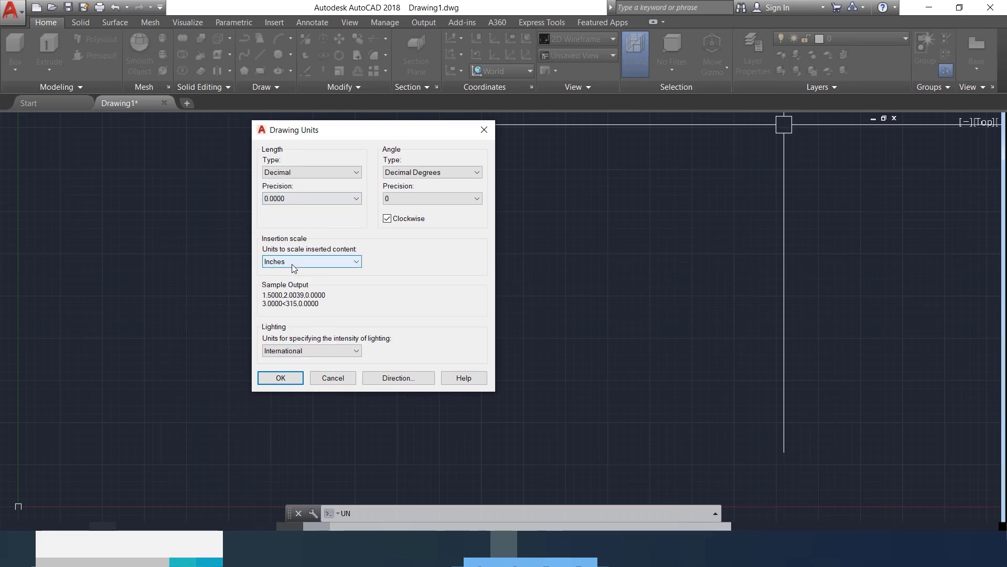
left_click(291, 263)
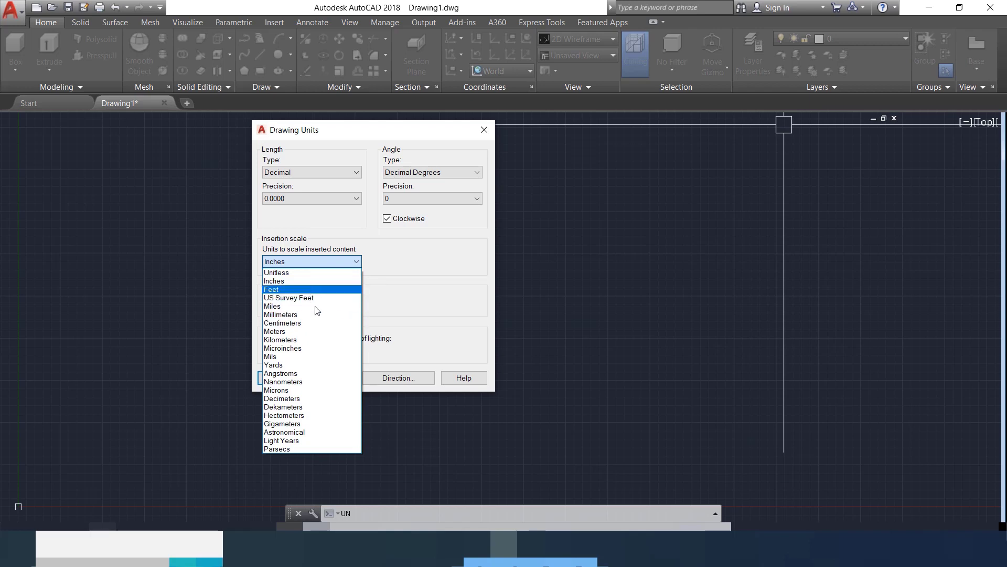
left_click(398, 279)
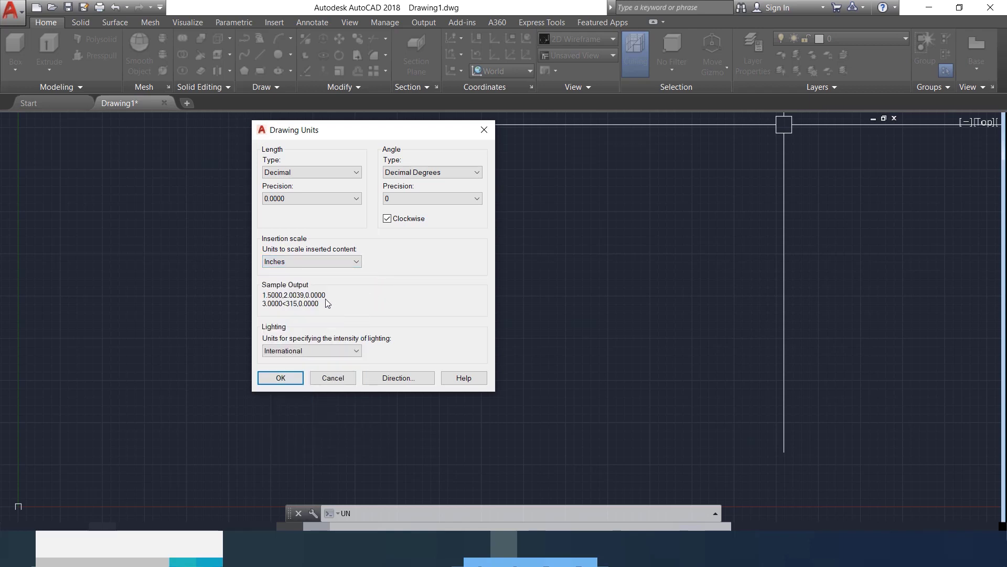
- Page through the lighting slides in PowerPoint, and choose International as the lighting intensity unit in AutoCAD
left_click(308, 357)
left_click(420, 347)
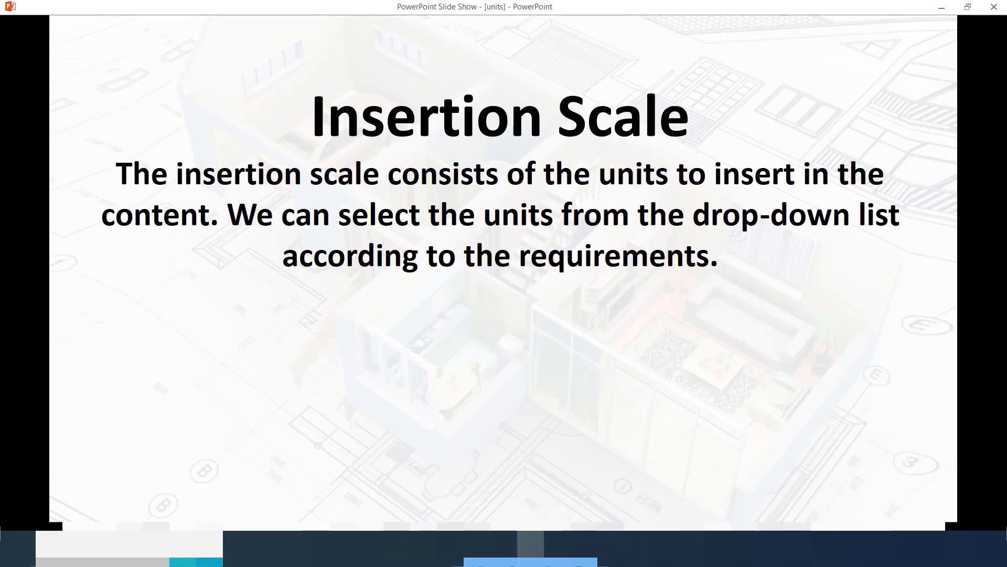
key("Right")
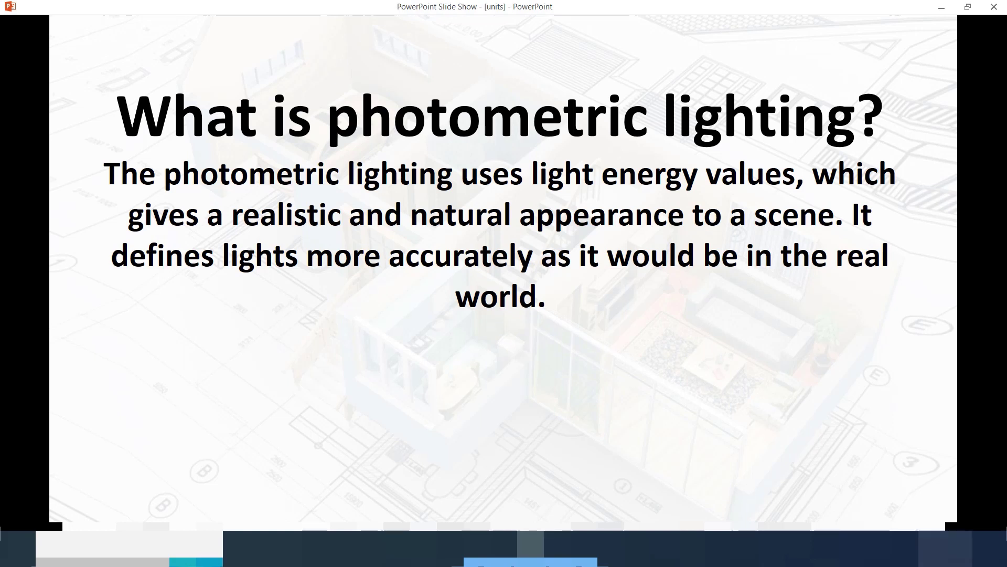
key("Right")
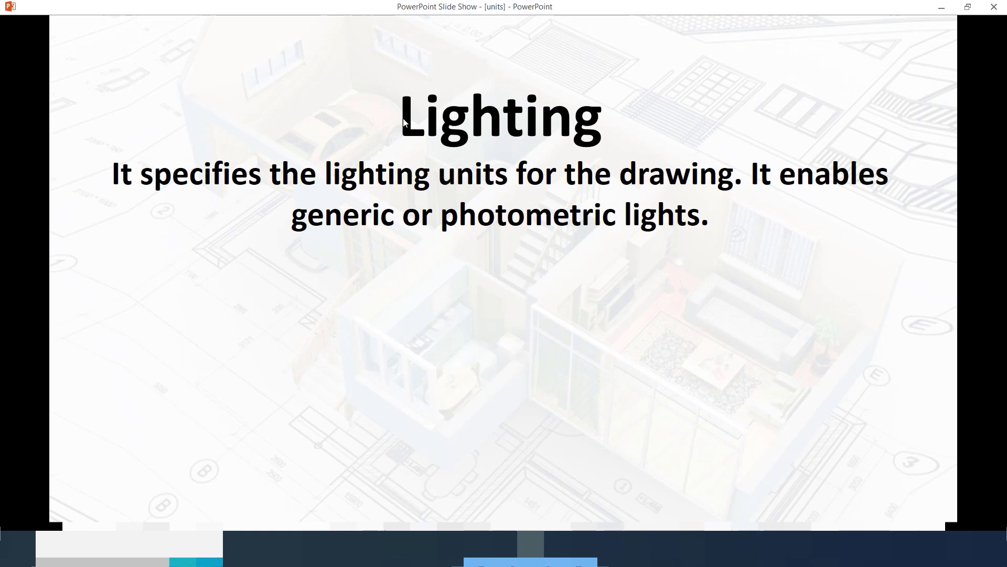
key("Right")
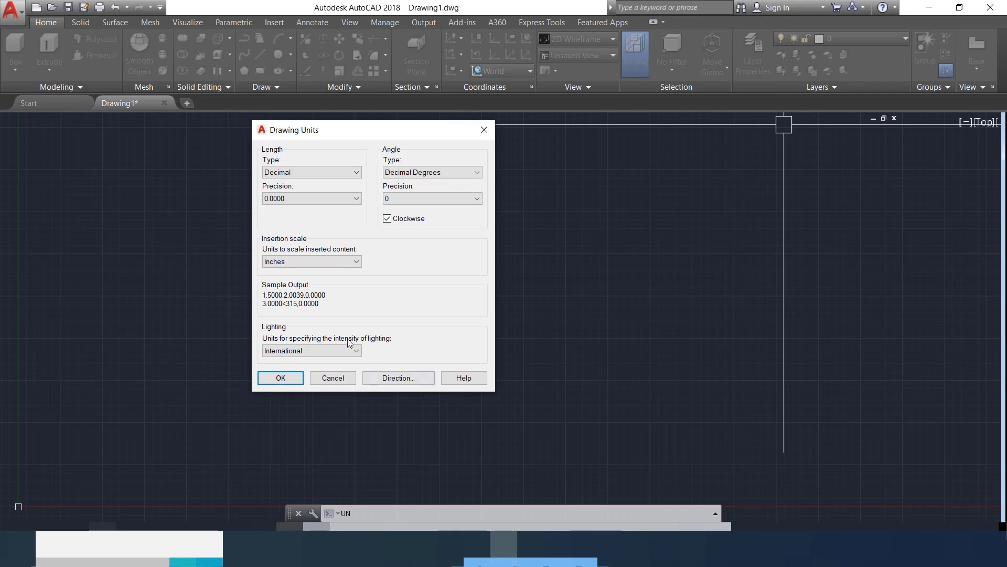
left_click(323, 352)
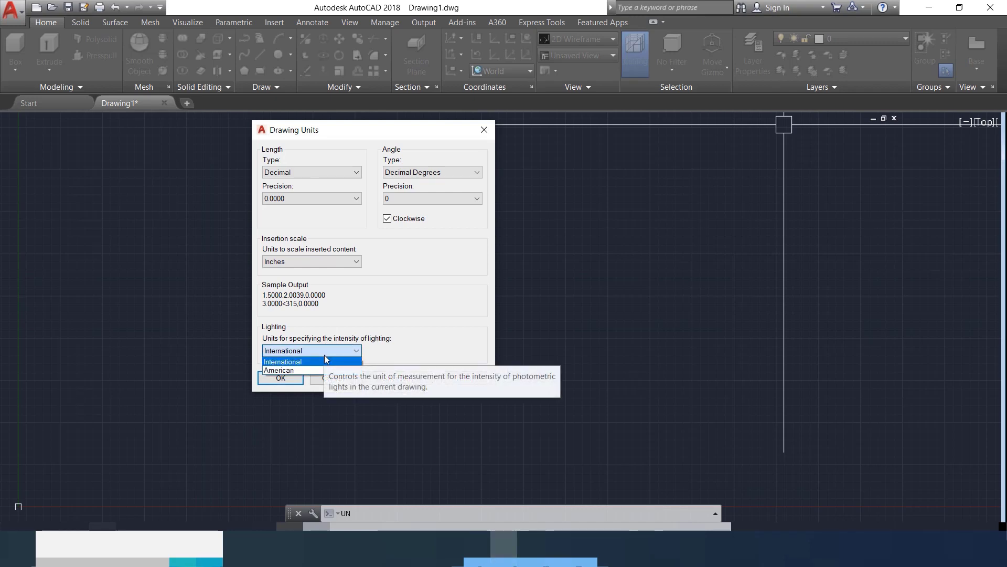
left_click(325, 361)
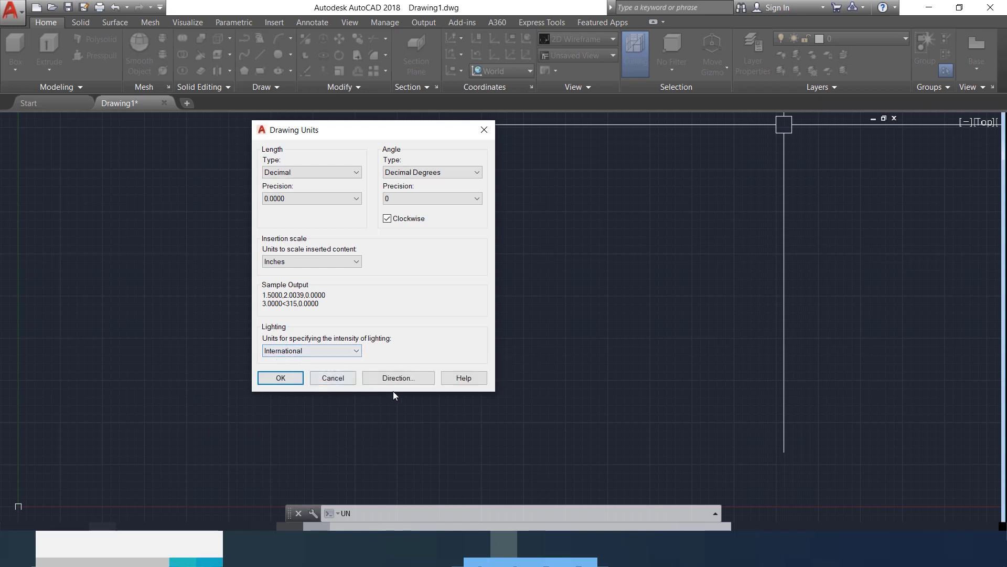
- Try the different compass base angles in Direction Control, return to East and close it without applying
left_click(402, 379)
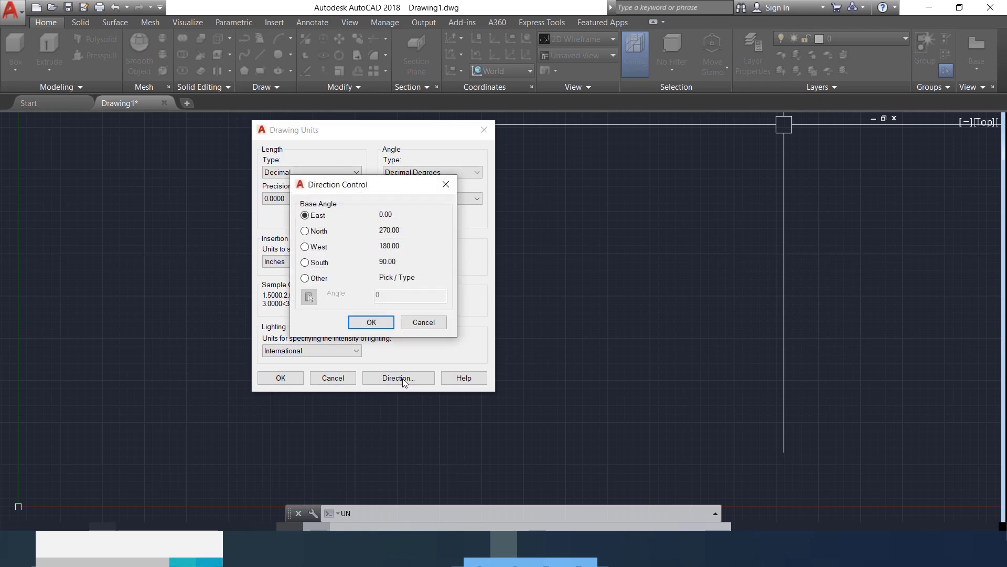
left_click_drag(362, 182, 375, 159)
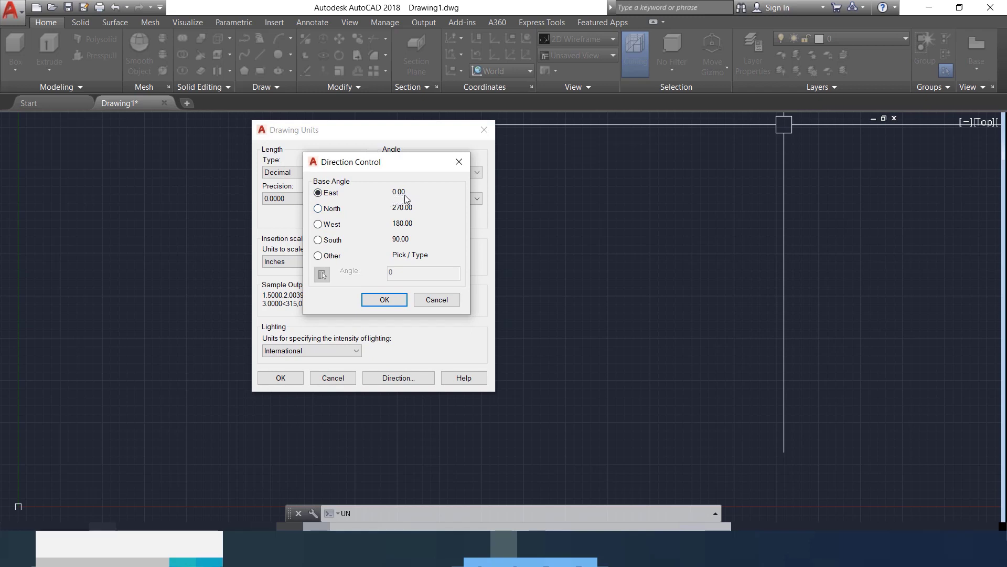
left_click(339, 209)
left_click(328, 225)
left_click(329, 240)
left_click(330, 255)
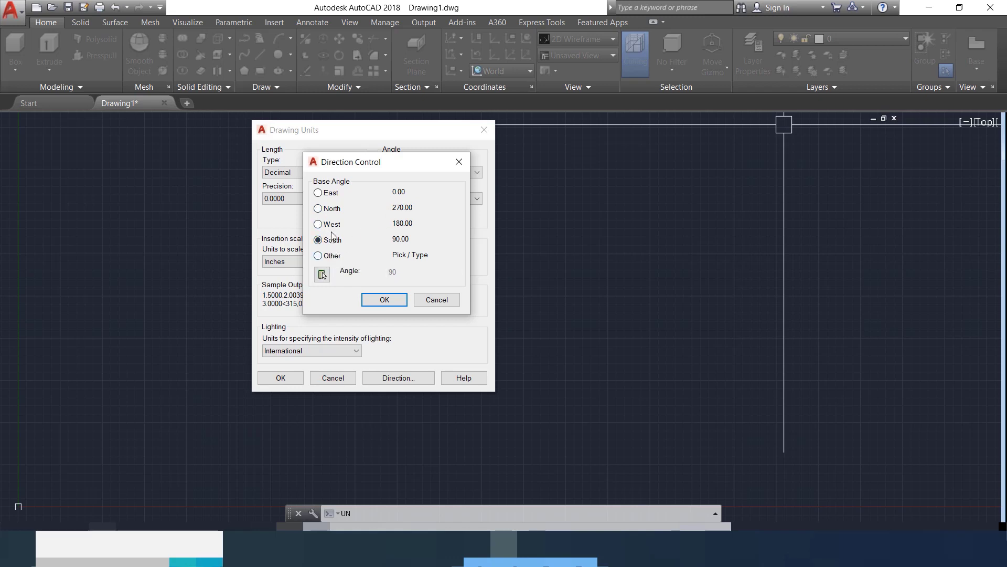
left_click(329, 194)
left_click(455, 165)
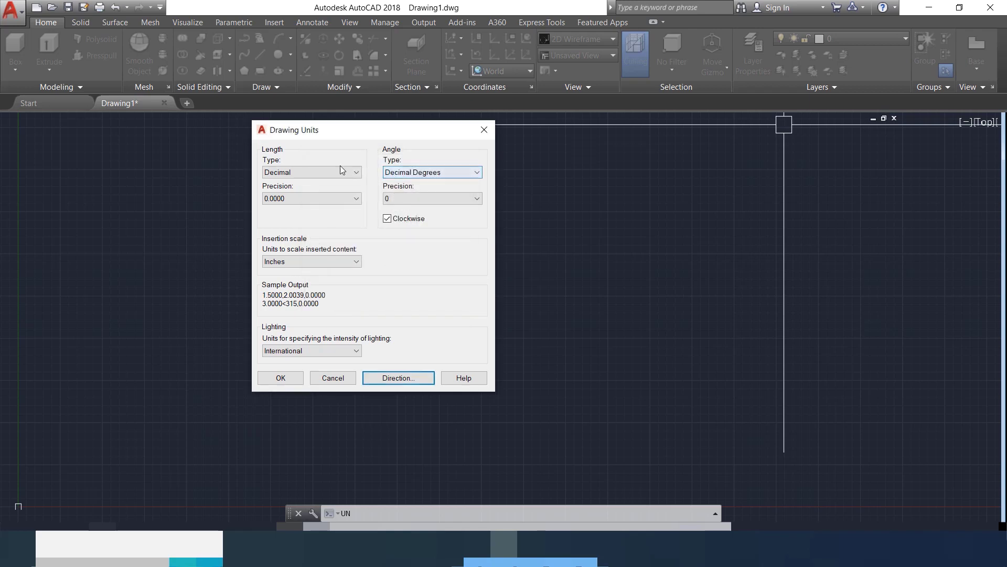
- Set the length type to Architectural with a precision of 0'-0 1/4"
left_click(338, 172)
left_click(331, 184)
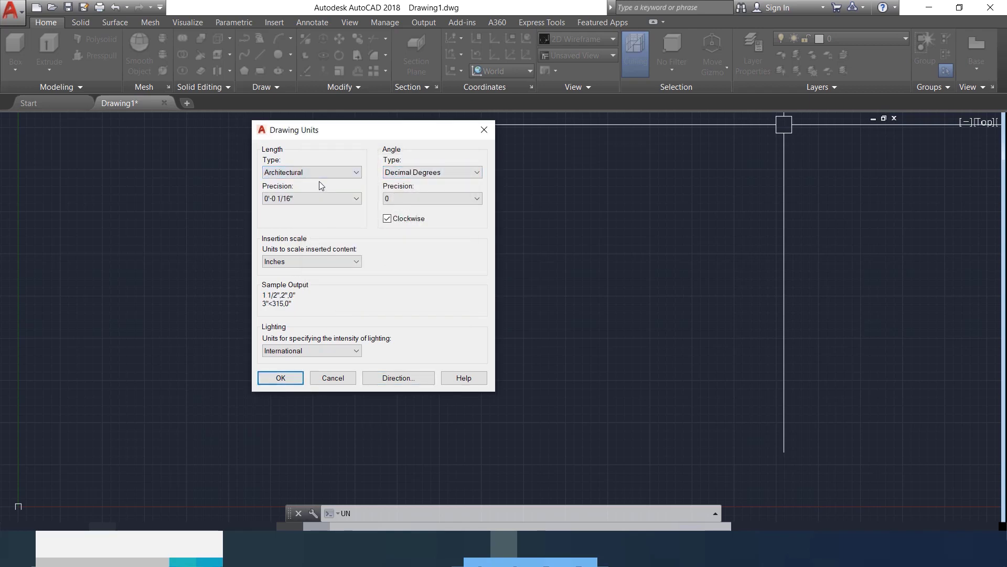
left_click(332, 198)
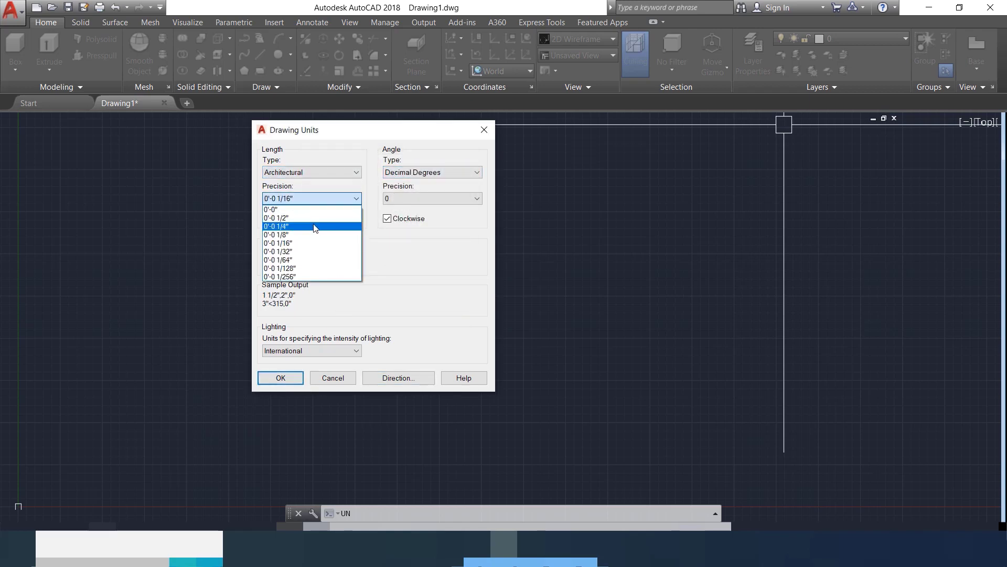
left_click(330, 226)
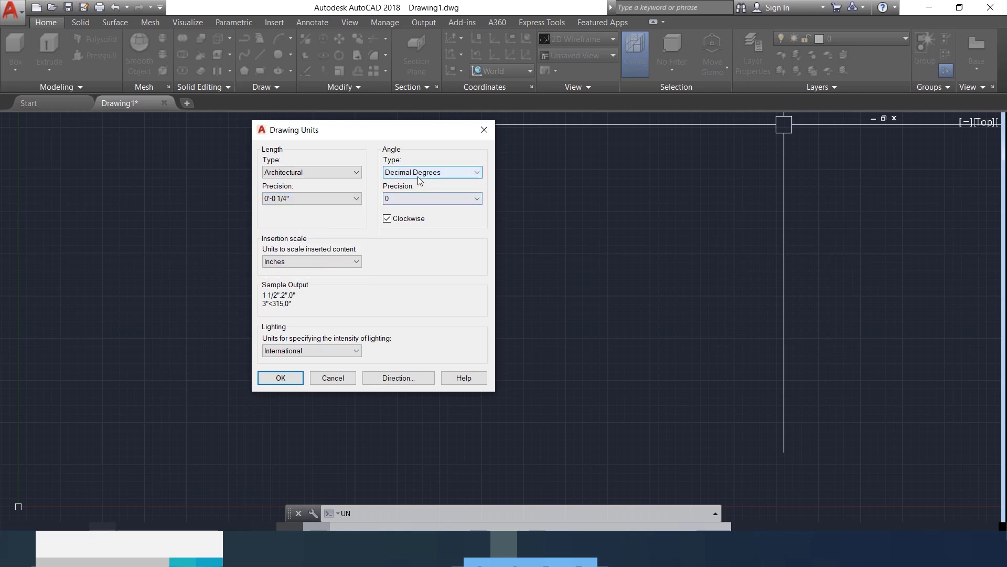
- Turn off clockwise angle measurement and accept East as the base angle direction
left_click(395, 220)
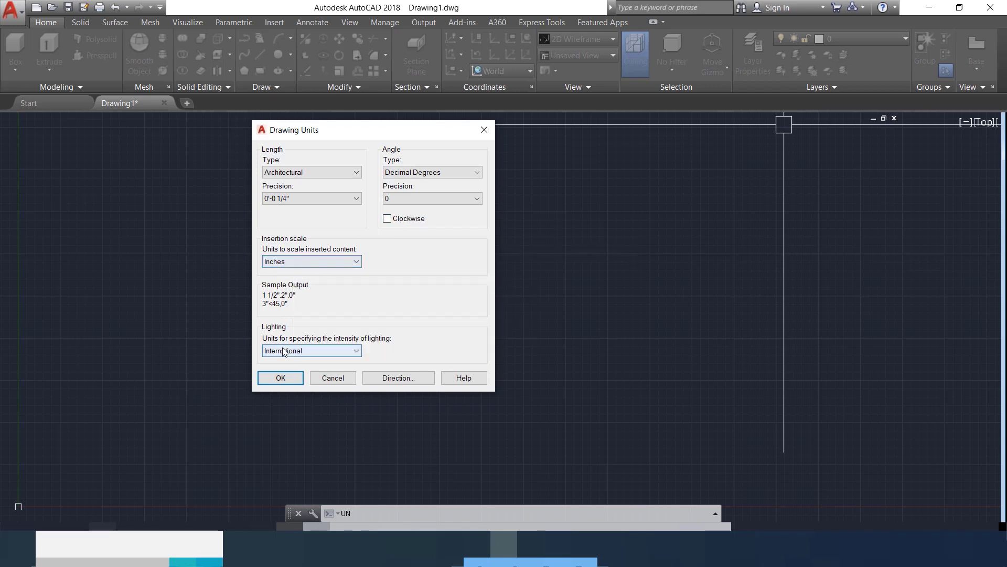
left_click(405, 378)
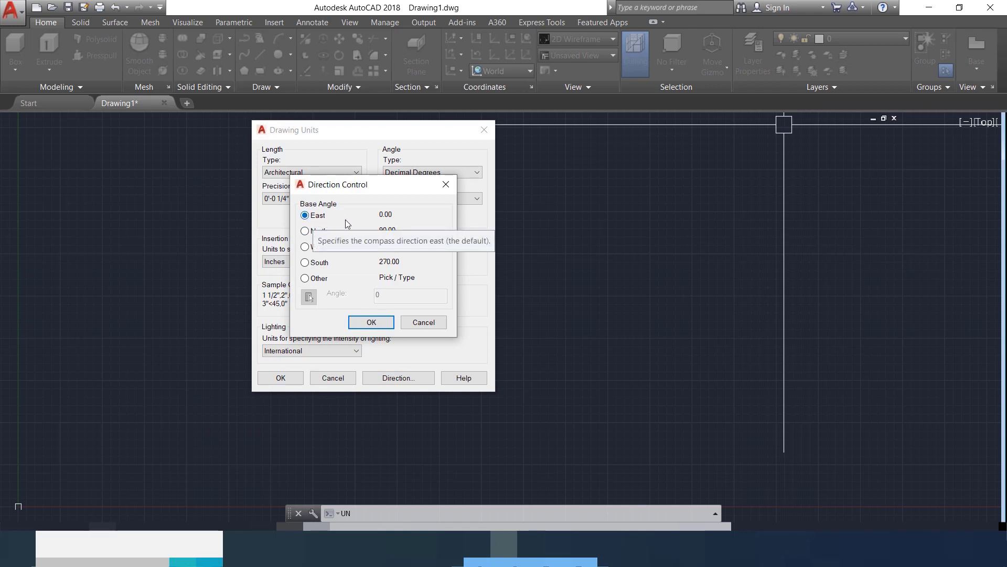
left_click(364, 321)
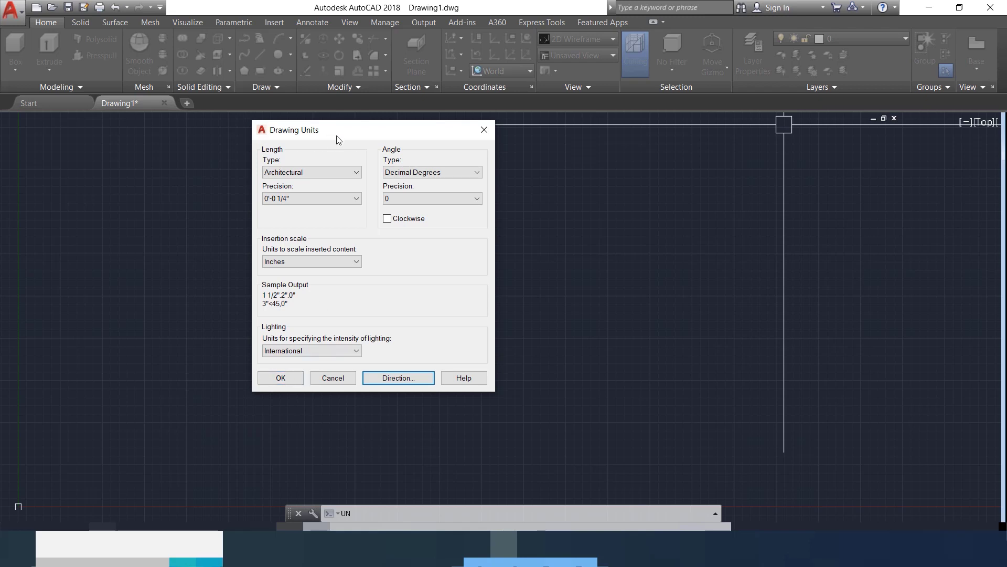
left_click_drag(337, 139, 324, 153)
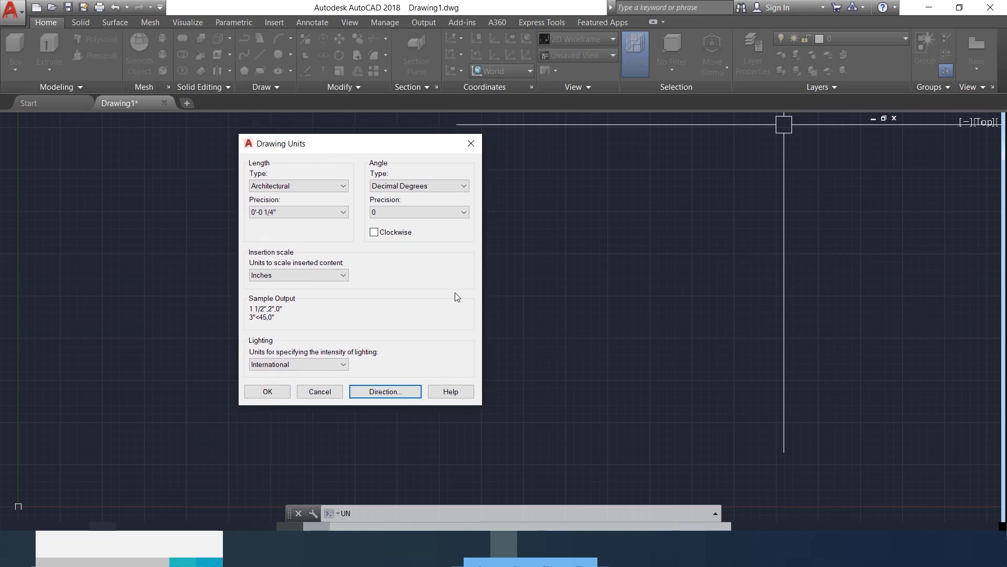